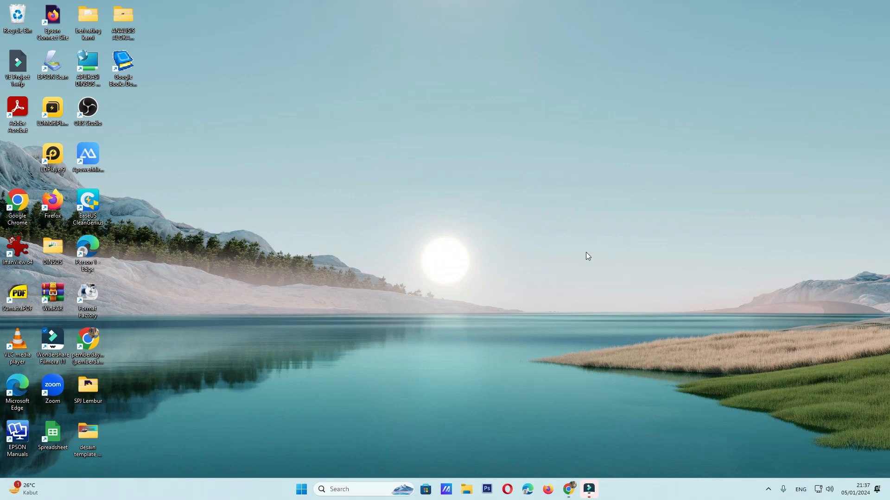
- Switch to Chrome to view the Rufus website, dismiss the ad covering it, and minimize the browser
click(568, 489)
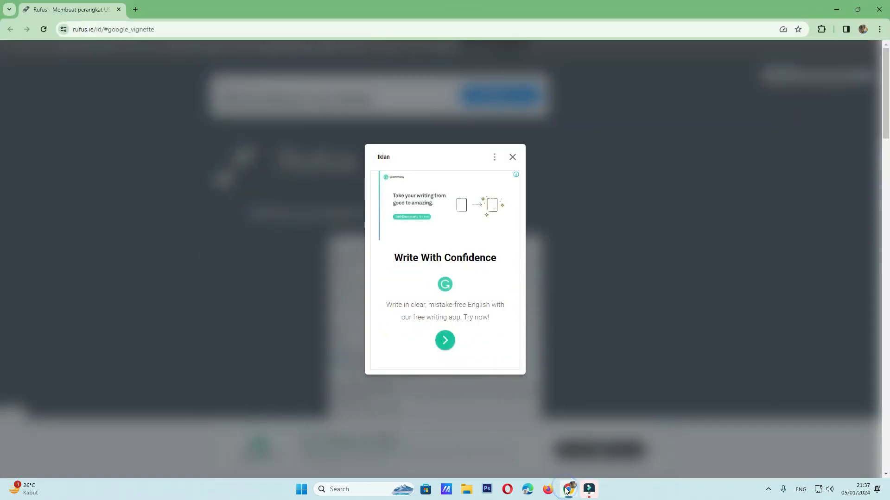
click(512, 158)
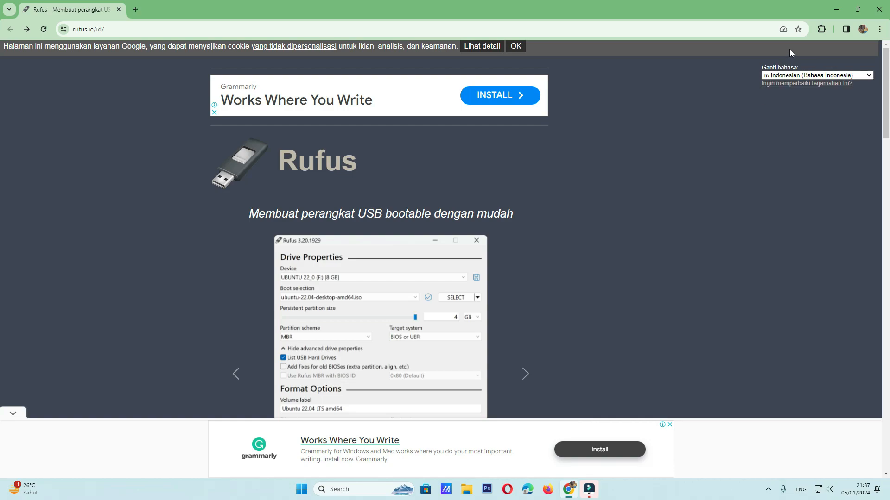
click(835, 11)
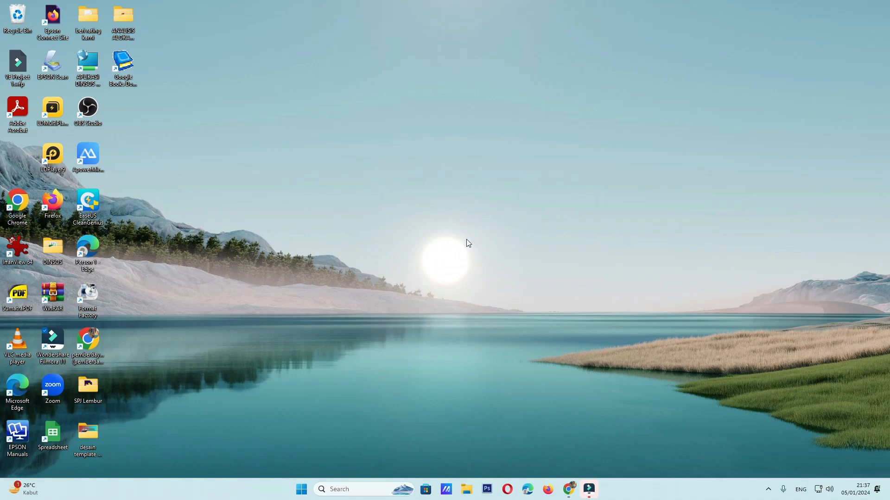
- In File Explorer, set up formatting of USB Drive (E:) with the NTFS file system and the default allocation size
click(467, 489)
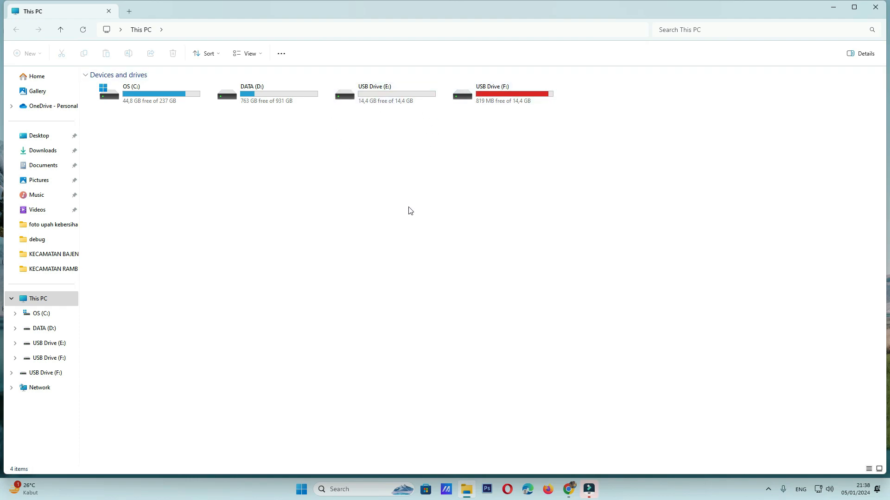
click(373, 97)
right_click(374, 99)
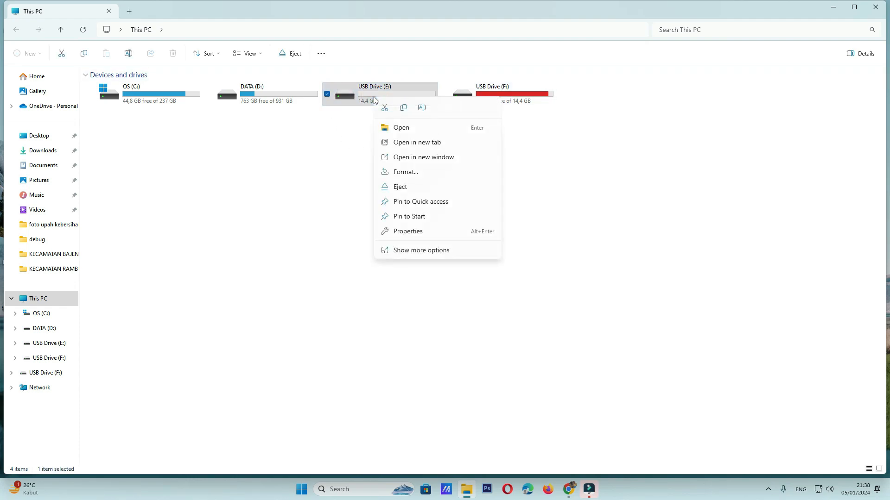
click(414, 173)
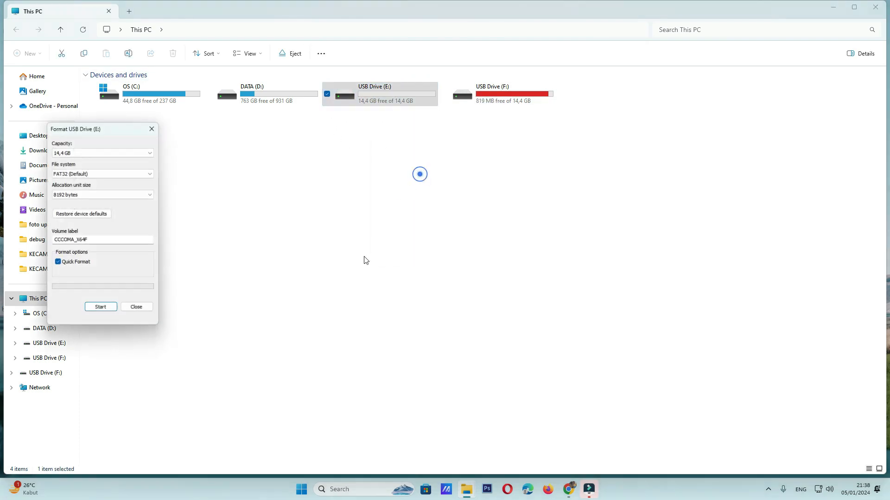
click(74, 173)
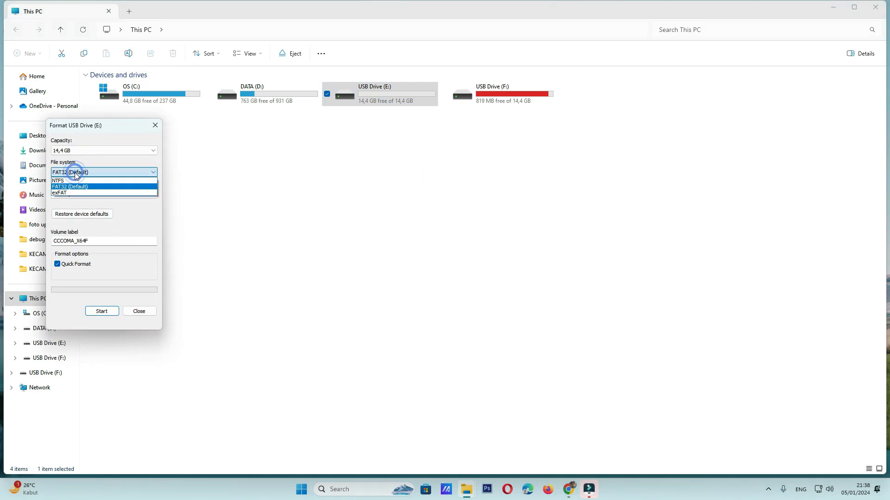
click(66, 180)
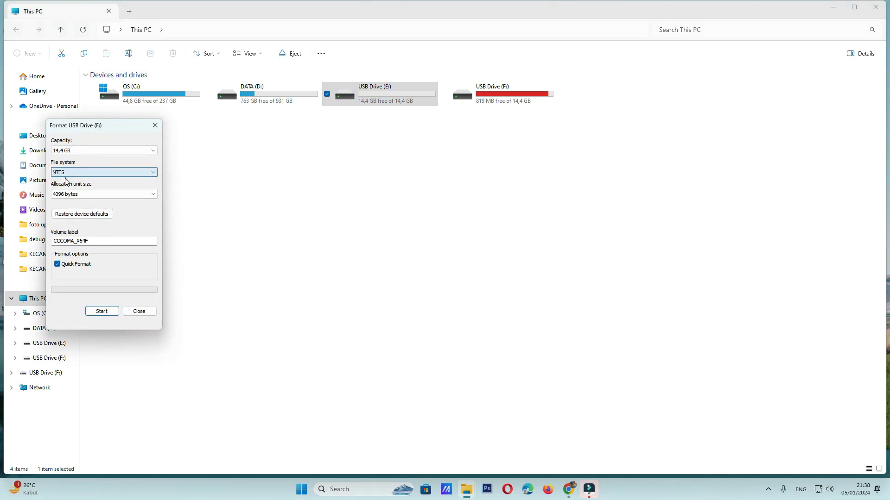
click(75, 194)
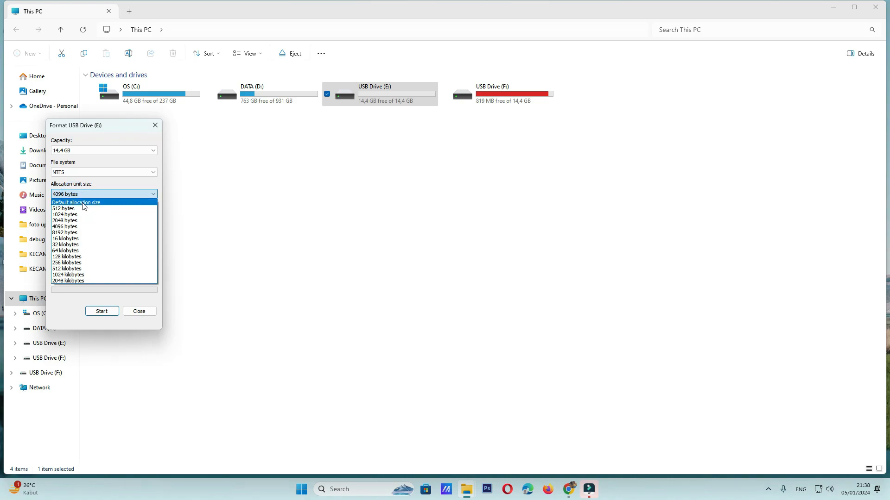
click(84, 205)
click(142, 209)
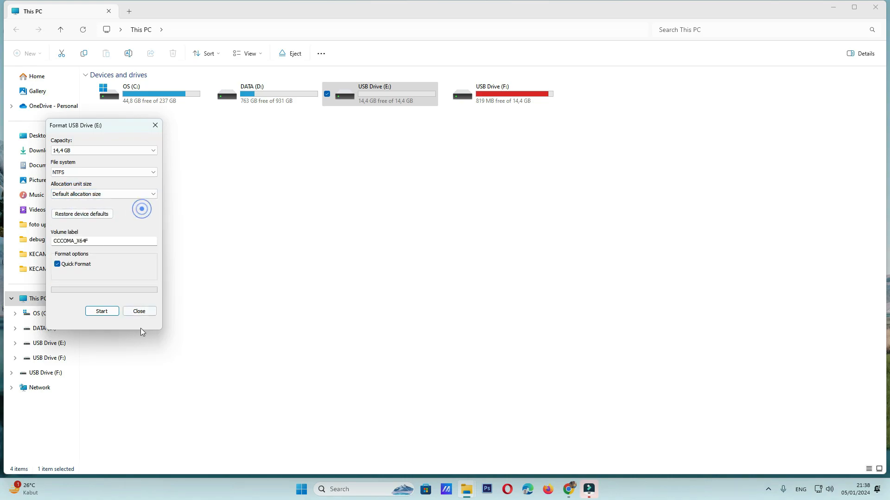
- Run the format of USB Drive (E:), accepting the data erasure, and close the format dialog
click(103, 311)
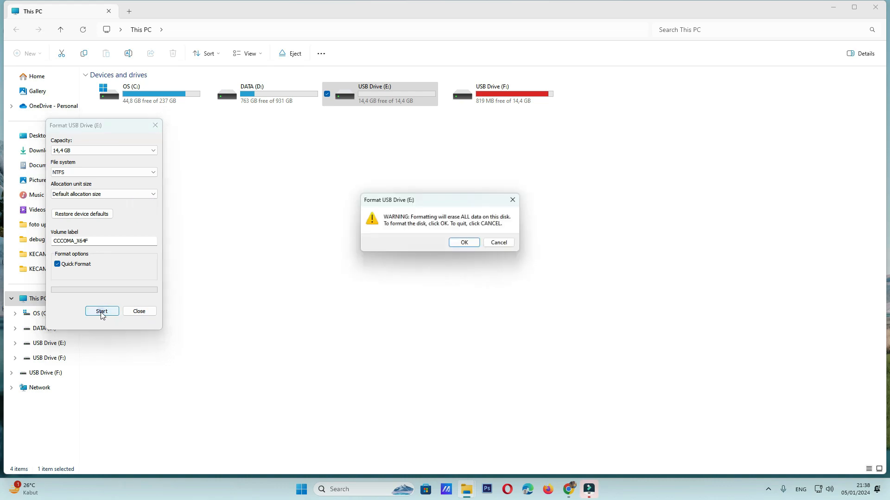
click(473, 245)
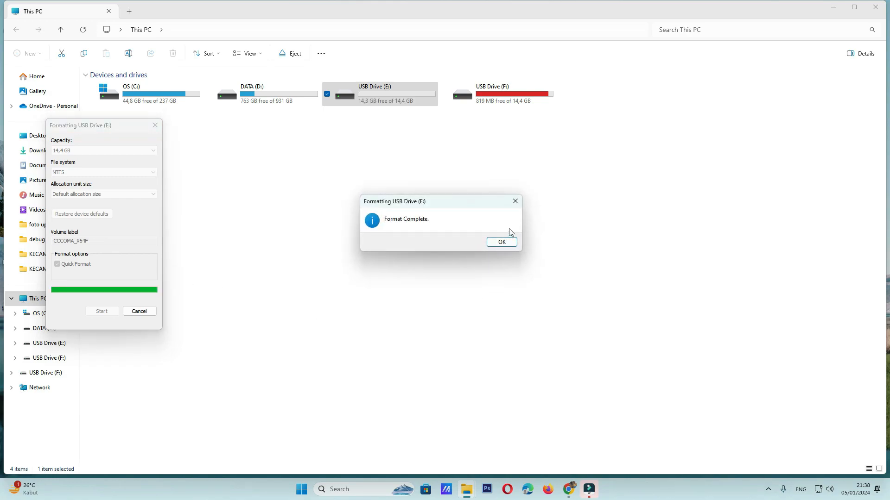
click(501, 242)
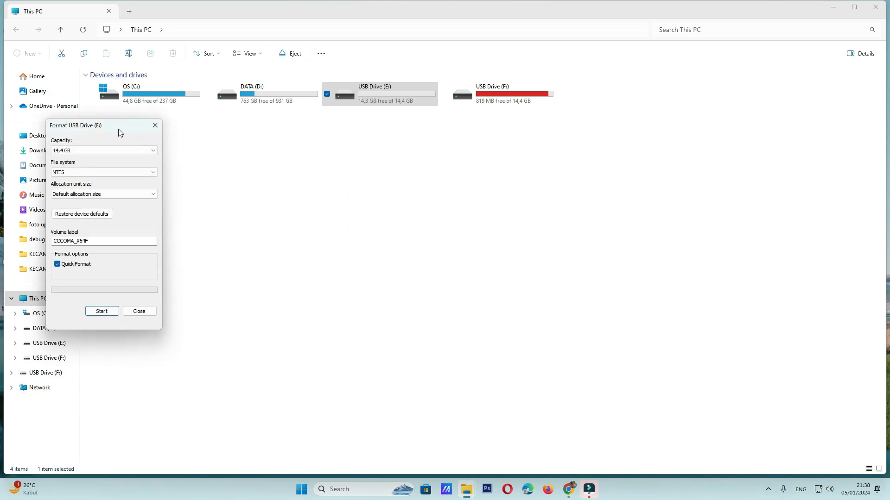
drag(120, 130, 393, 149)
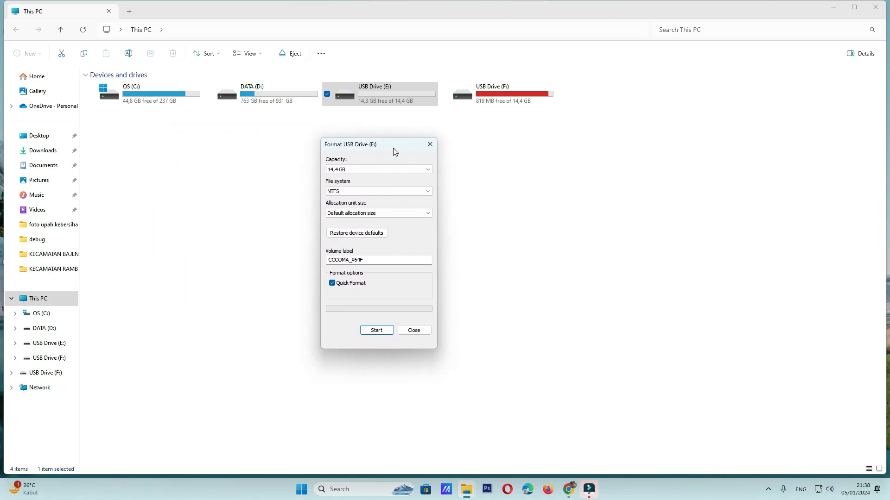
click(418, 332)
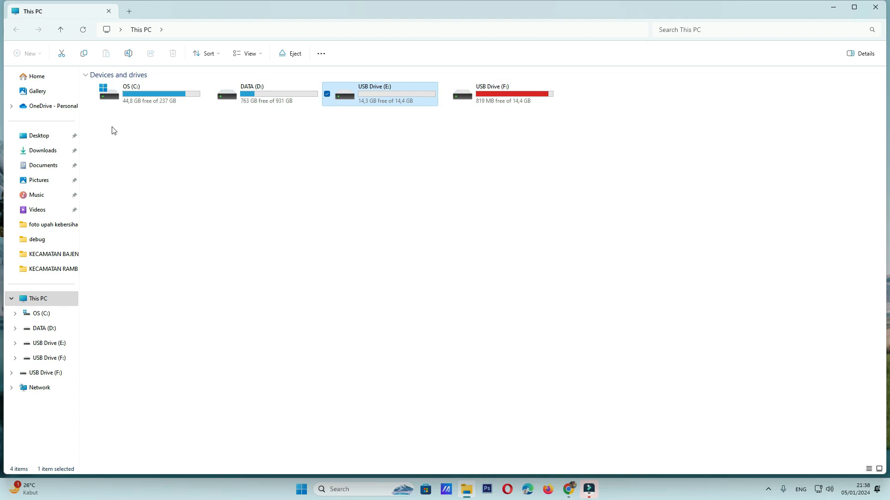
- Run rufus-4.3.exe from the Downloads folder as administrator and close the File Explorer window
click(62, 155)
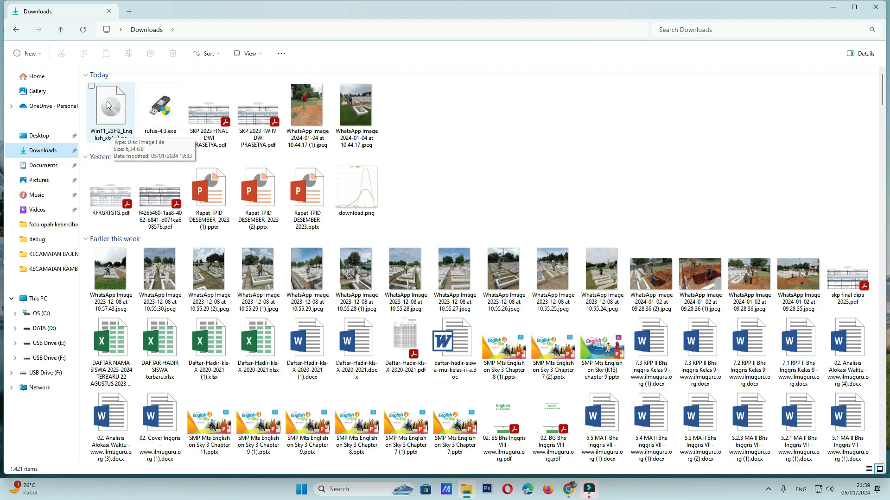
click(876, 7)
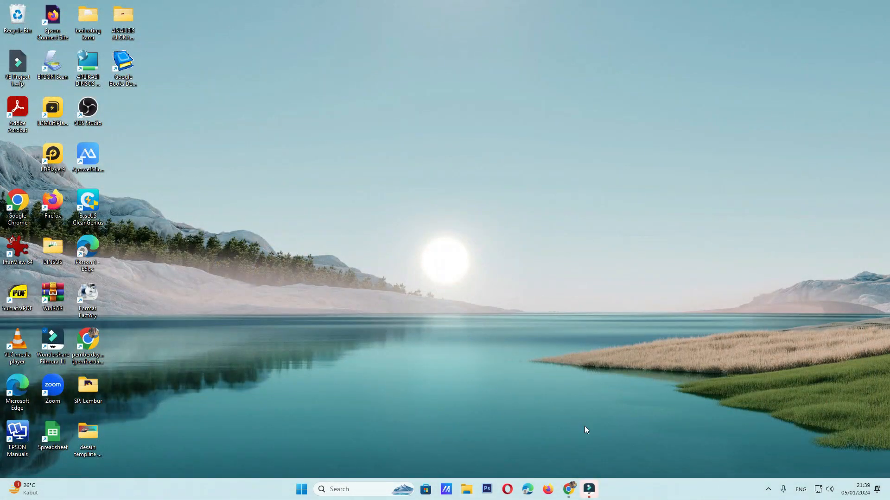
click(466, 490)
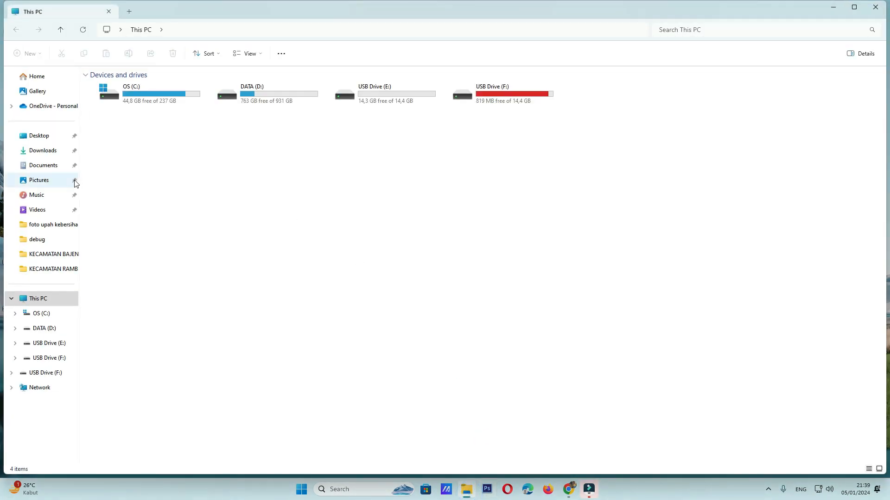
click(46, 151)
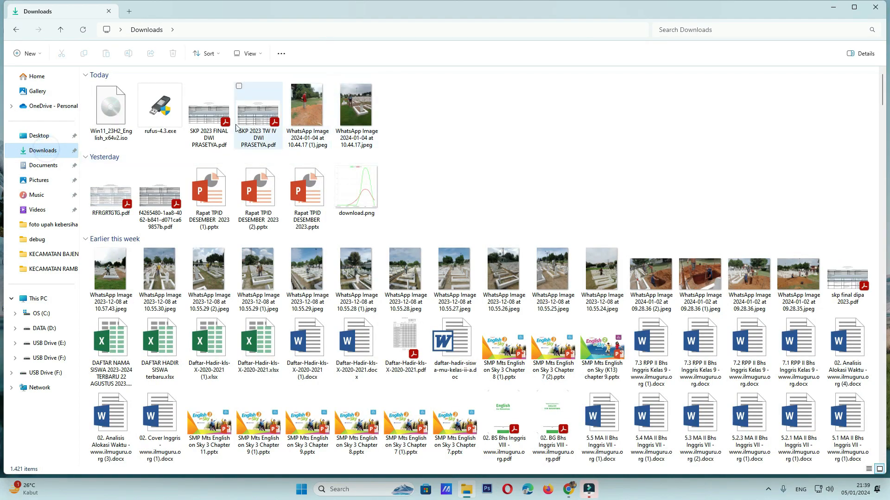
right_click(158, 104)
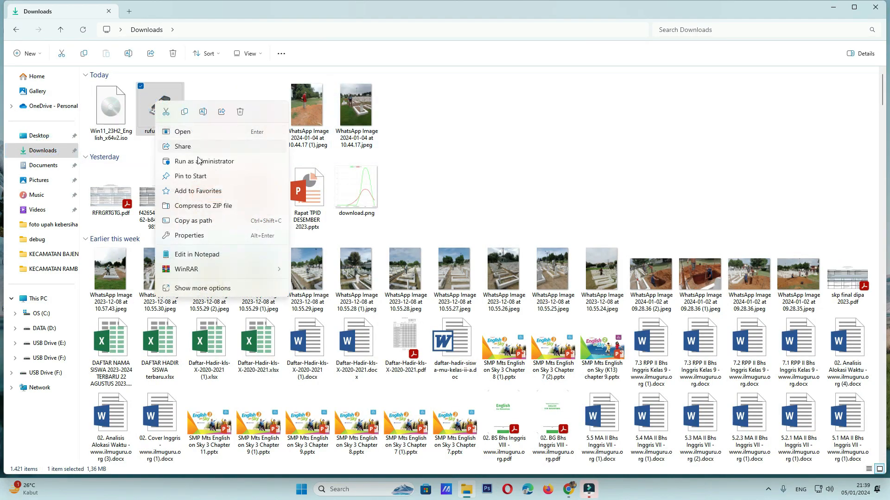
click(199, 161)
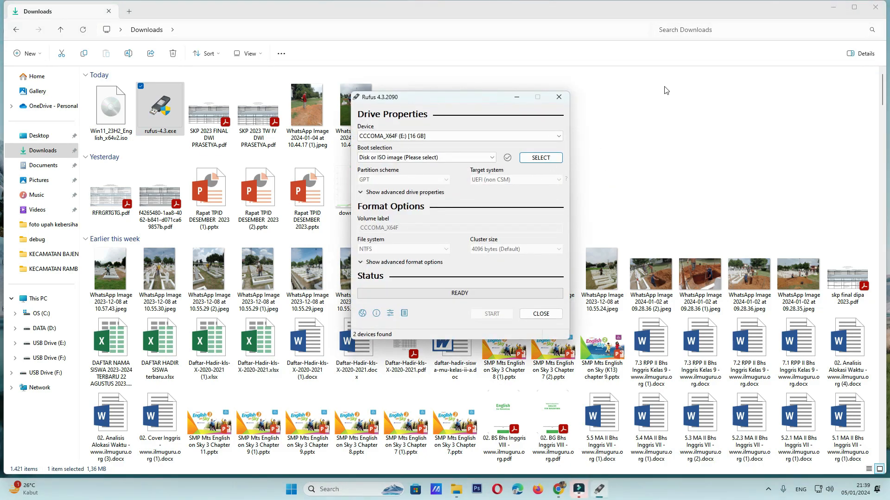
click(876, 7)
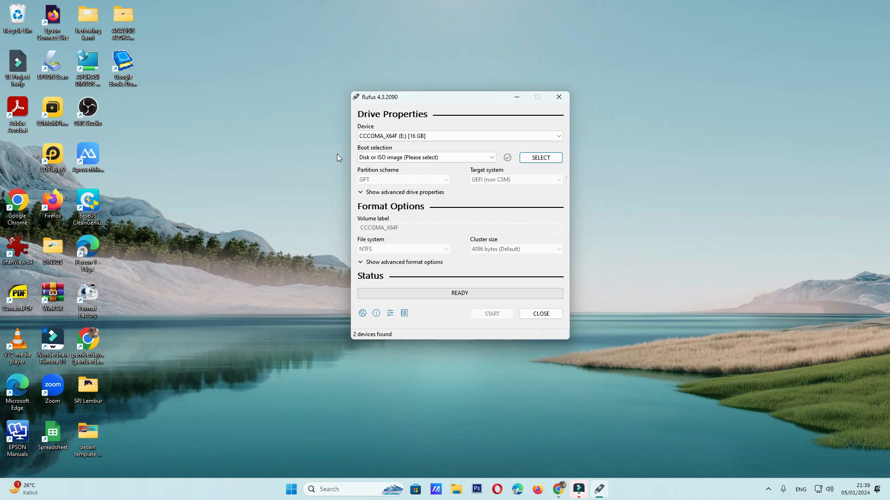
- Choose CCCOMA_X64F (E:) as the device and Win11_23H2_English_x64v2.iso from Downloads as the boot image
click(524, 135)
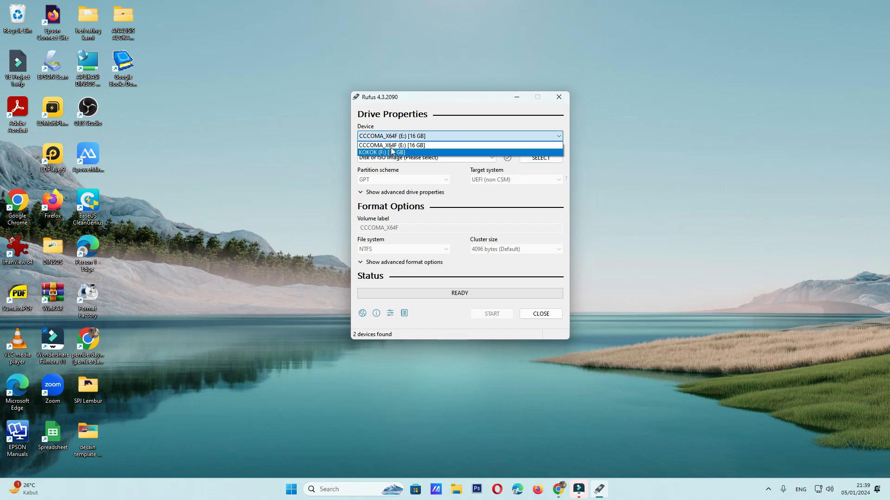
click(406, 146)
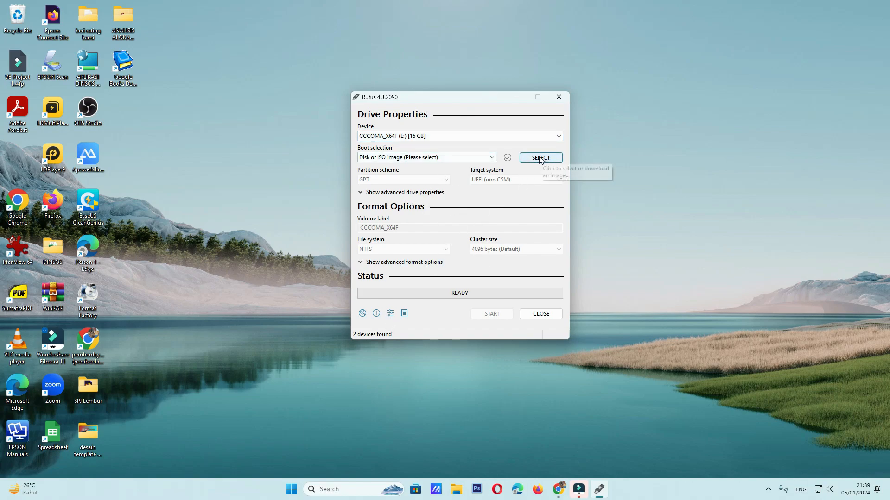
click(472, 160)
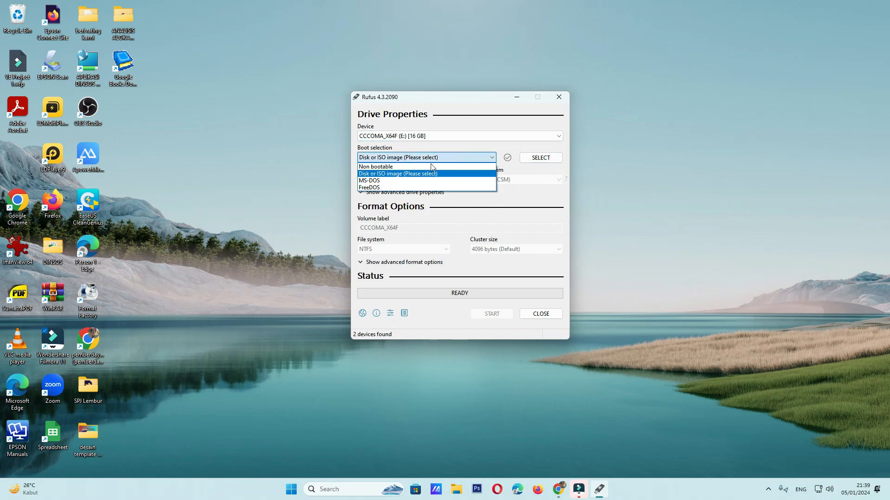
click(536, 162)
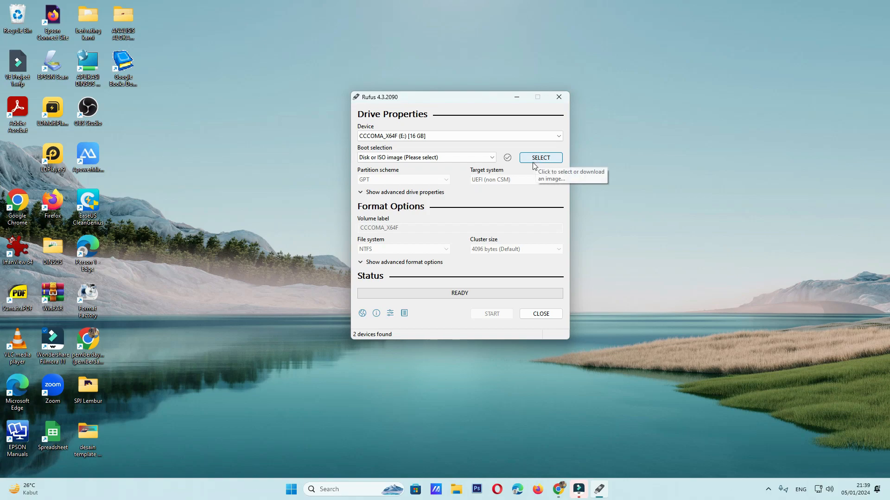
click(537, 159)
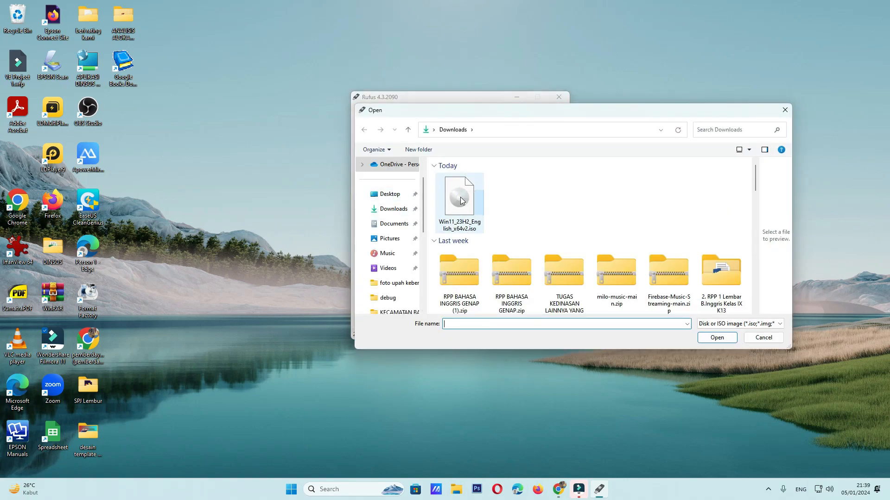
click(456, 187)
click(716, 337)
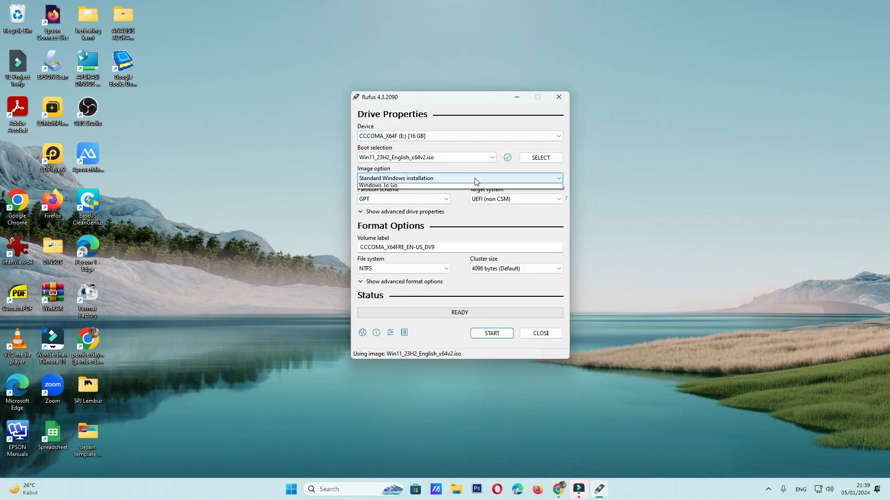
- Start writing the Standard Windows installation without the 4GB+ RAM, Secure Boot, TPM 2.0 and online Microsoft account requirements, dismissing any pop-up windows
click(474, 178)
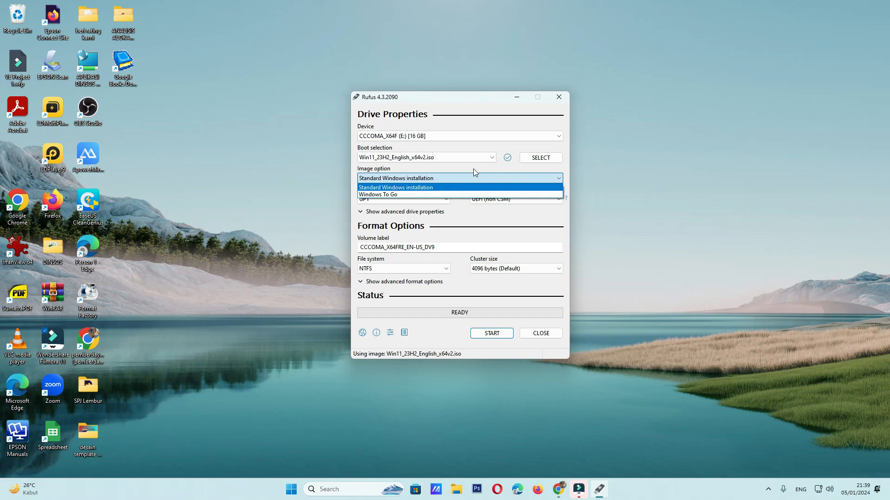
click(450, 124)
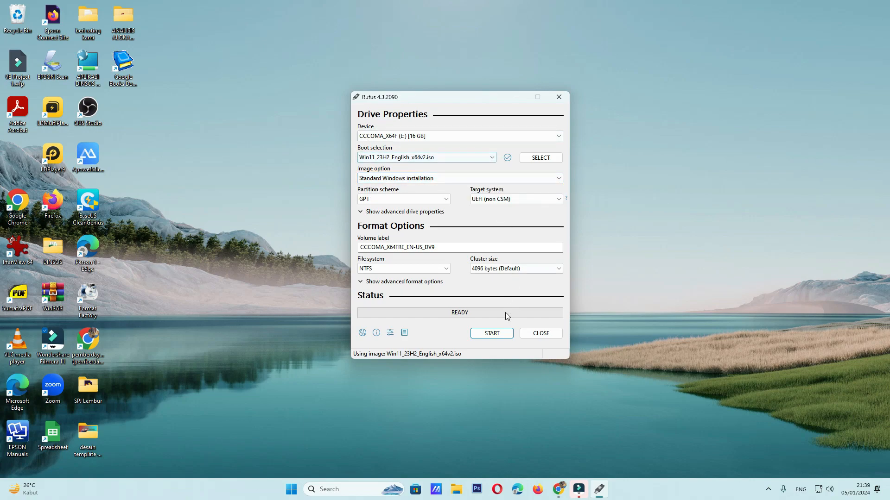
click(493, 333)
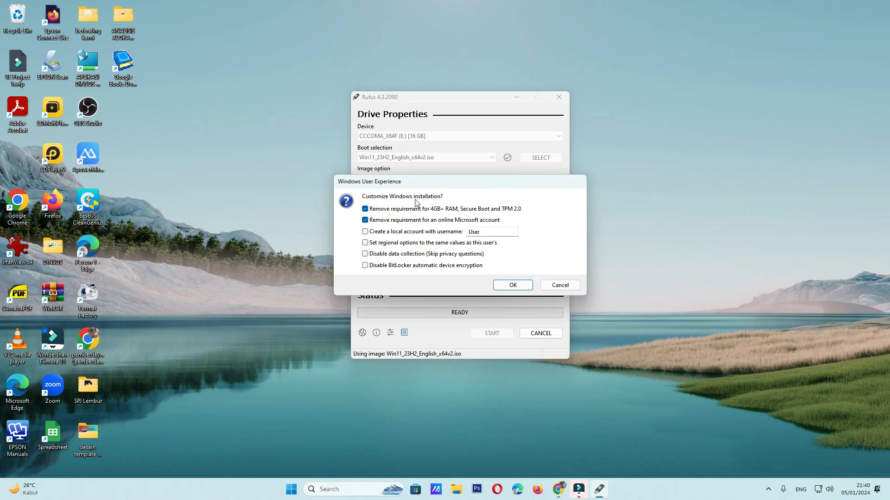
click(510, 285)
click(477, 279)
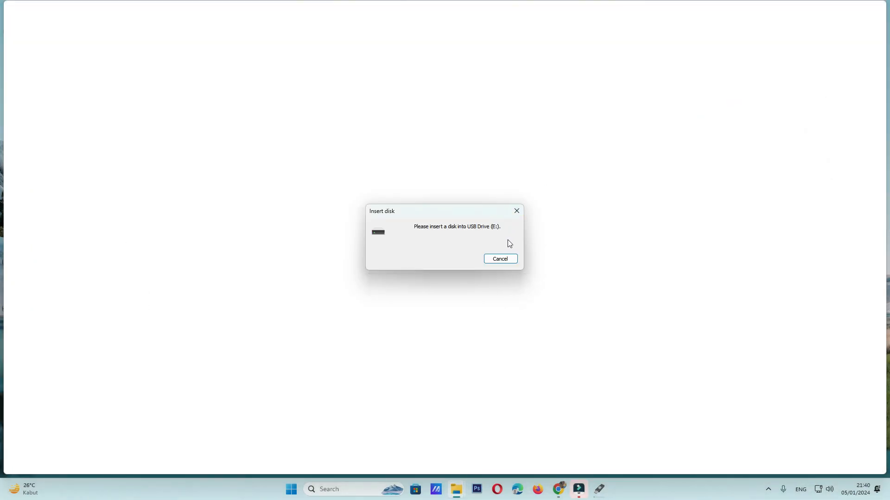
click(500, 259)
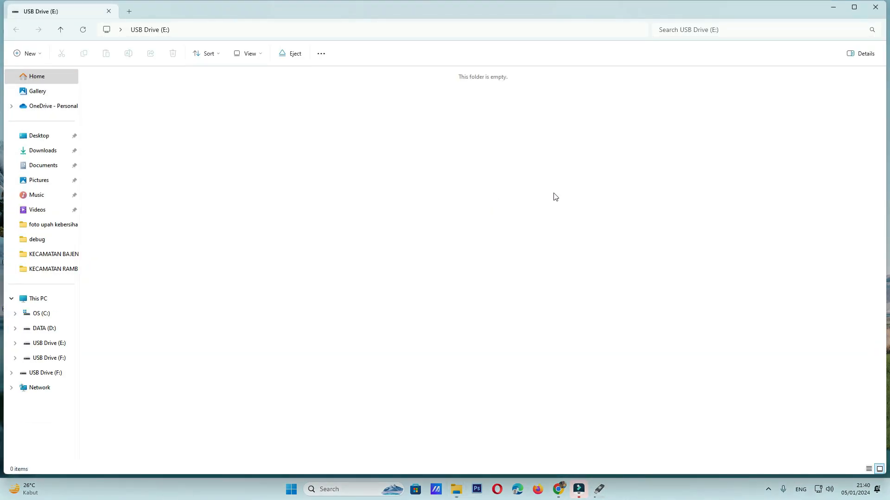
click(875, 7)
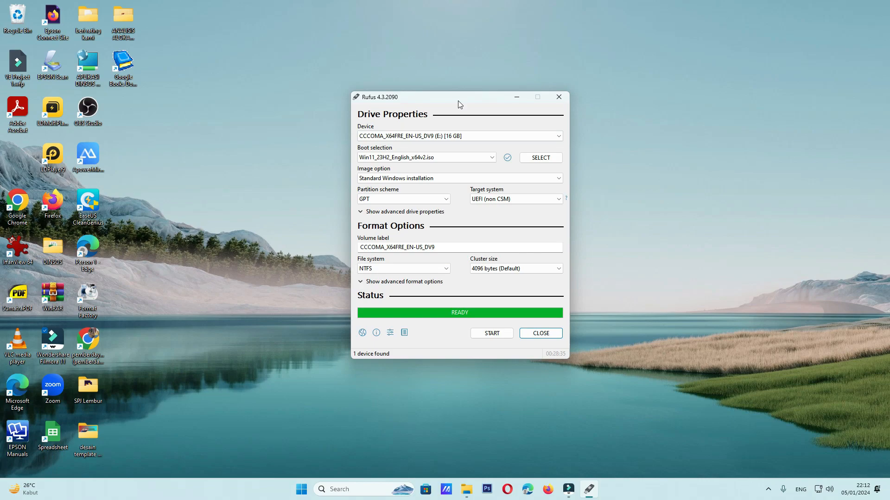
- Switch to File Explorer and inspect the files on USB Drive (E:), including the contents of its boot folder
click(466, 490)
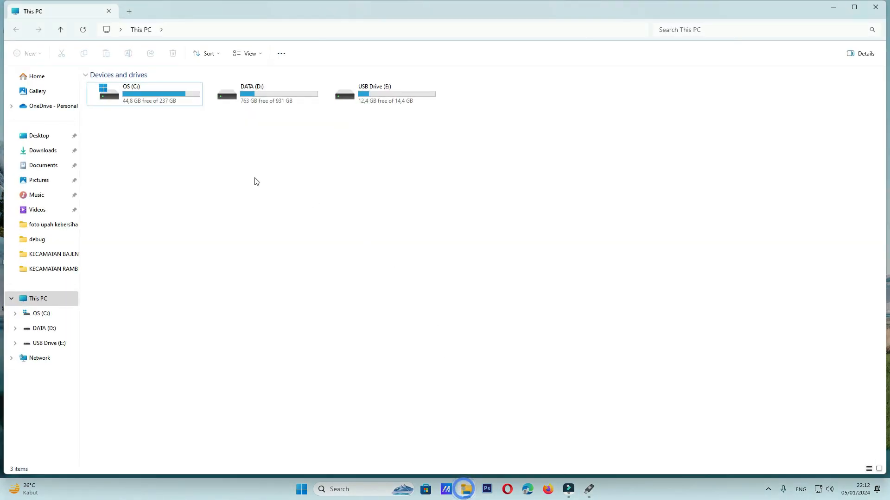
click(49, 344)
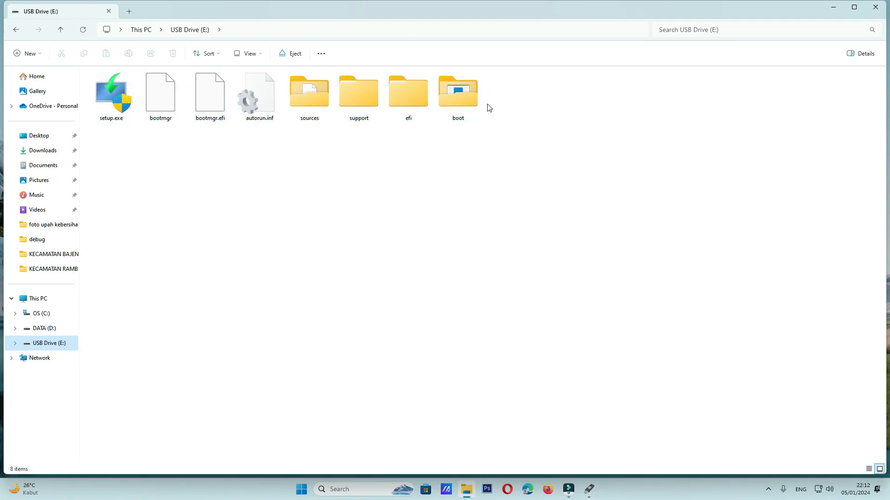
double_click(458, 95)
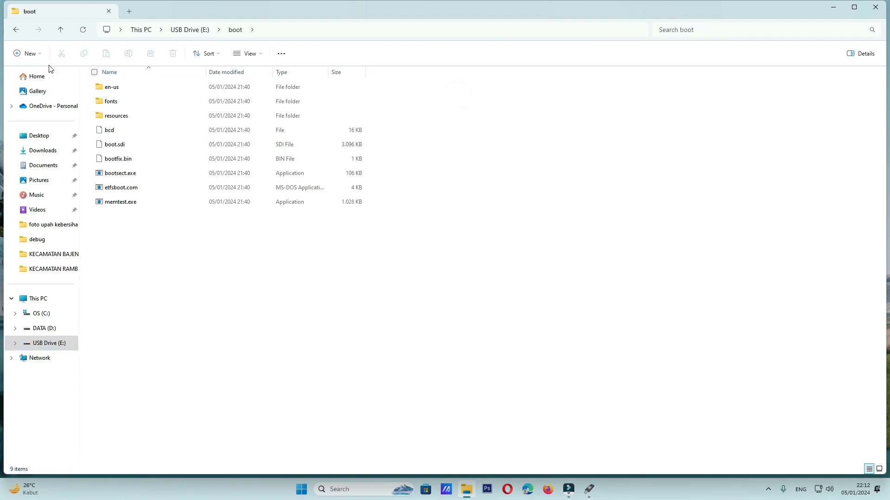
click(60, 29)
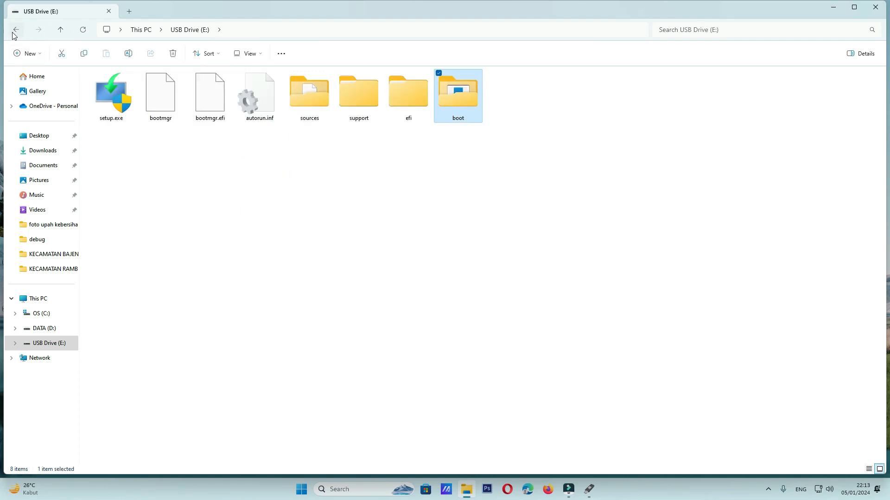
click(15, 29)
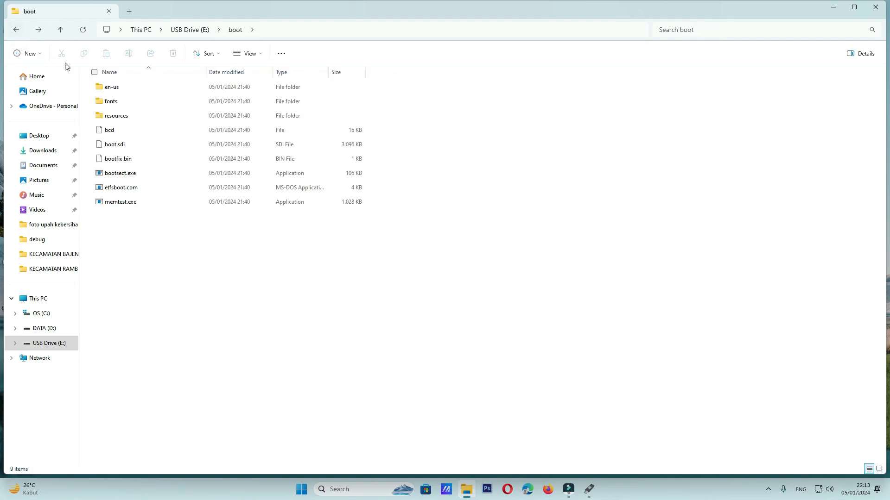
click(48, 345)
- Check the free space of USB Drive (E:) in the This PC overview and close the File Explorer window
click(32, 298)
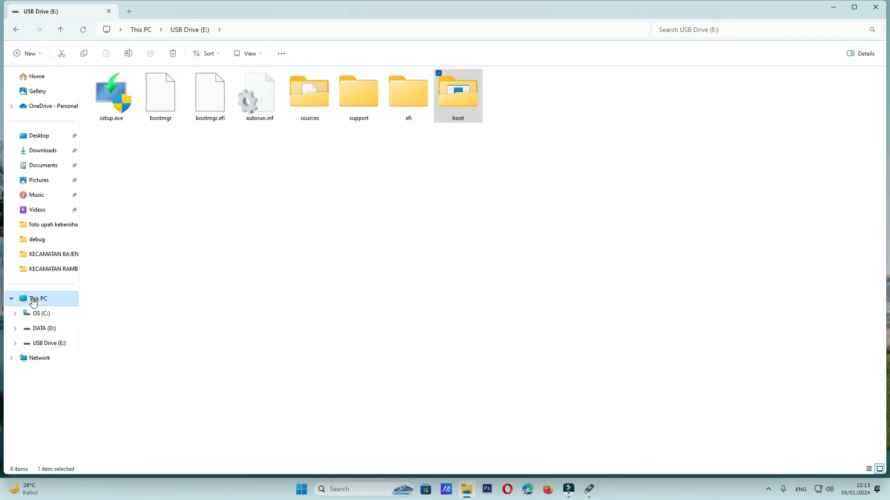
click(384, 103)
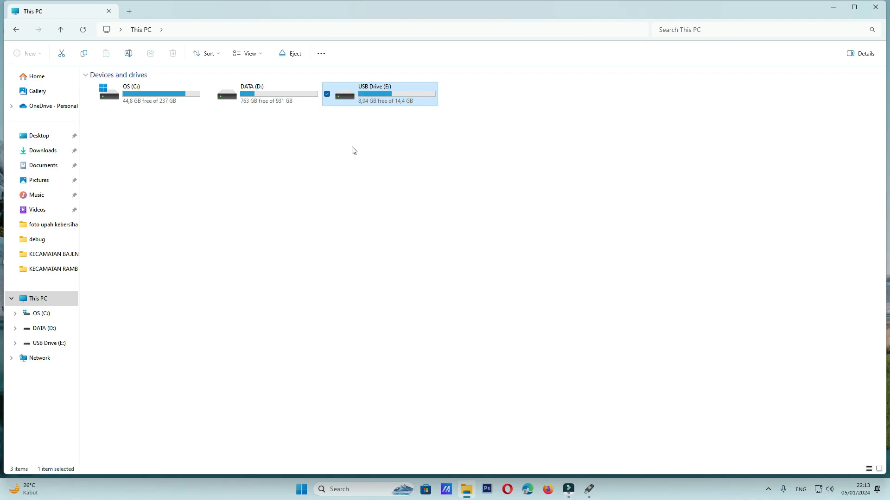
click(885, 13)
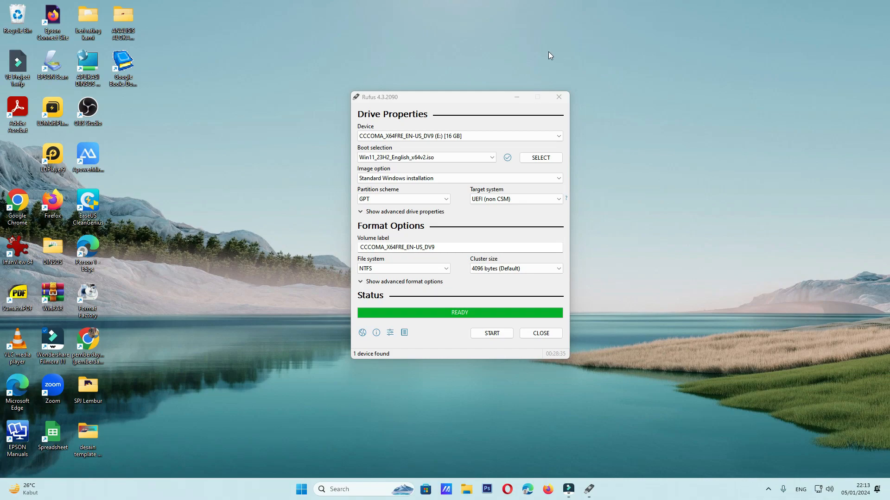